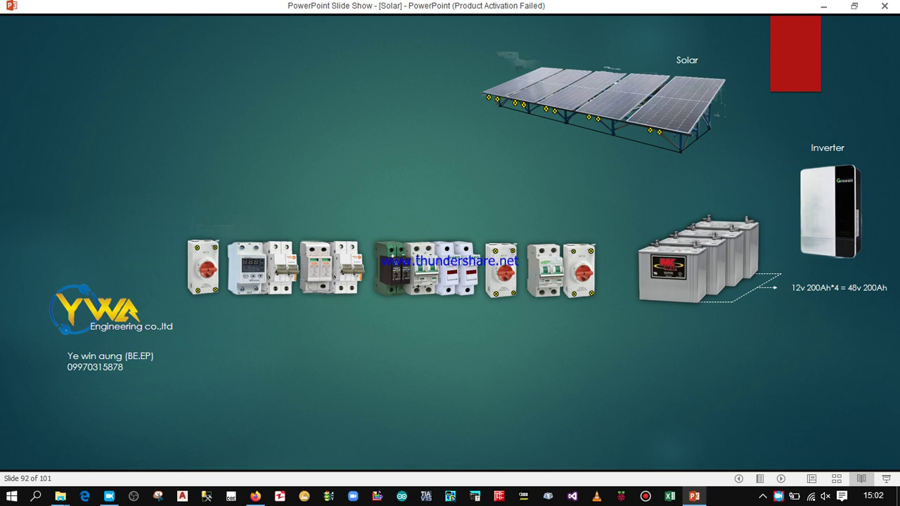
Step: Reveal the DS 1000V 125A callout pointing to the rightmost red-handled isolator
key(Right)
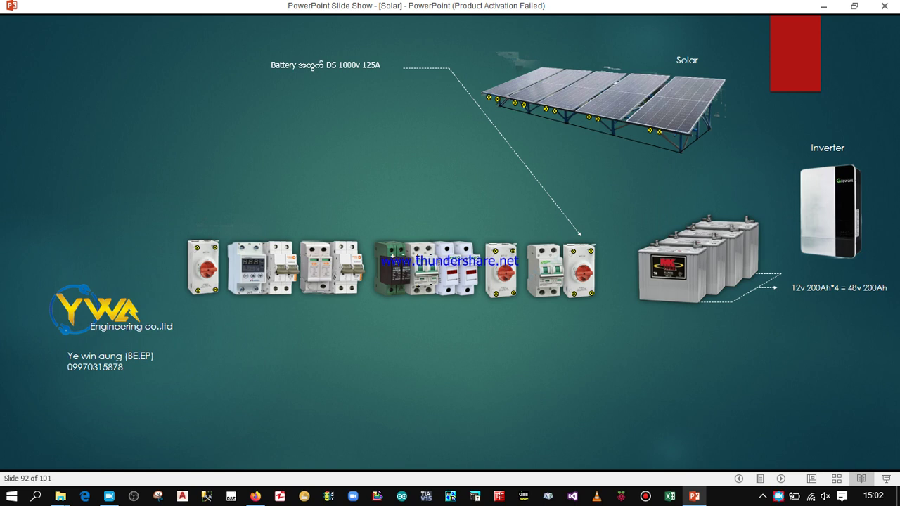
Step: Reveal the Battery DC MCB 63Amp callout for the breaker beside the isolator
key(Right)
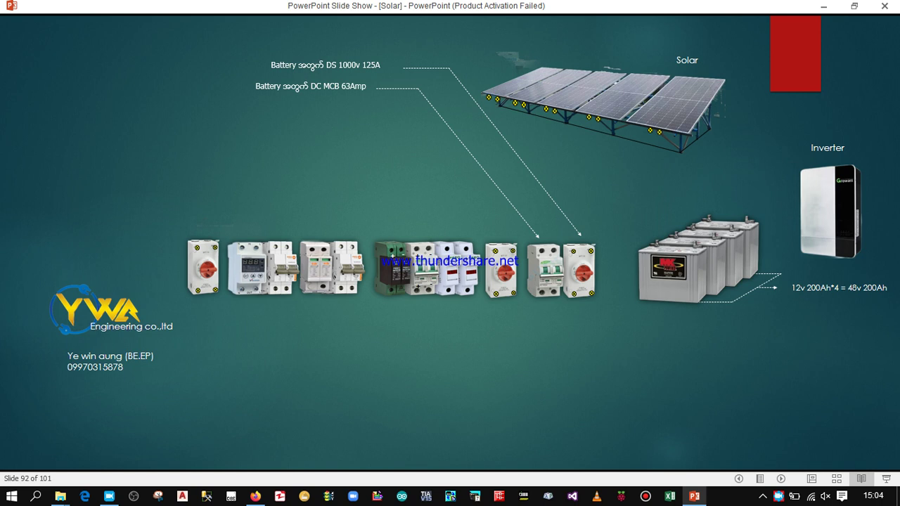
Step: Reveal the solar fuse, Protective device, DC surge protector and AC Input Breaker callouts
click(483, 243)
click(428, 230)
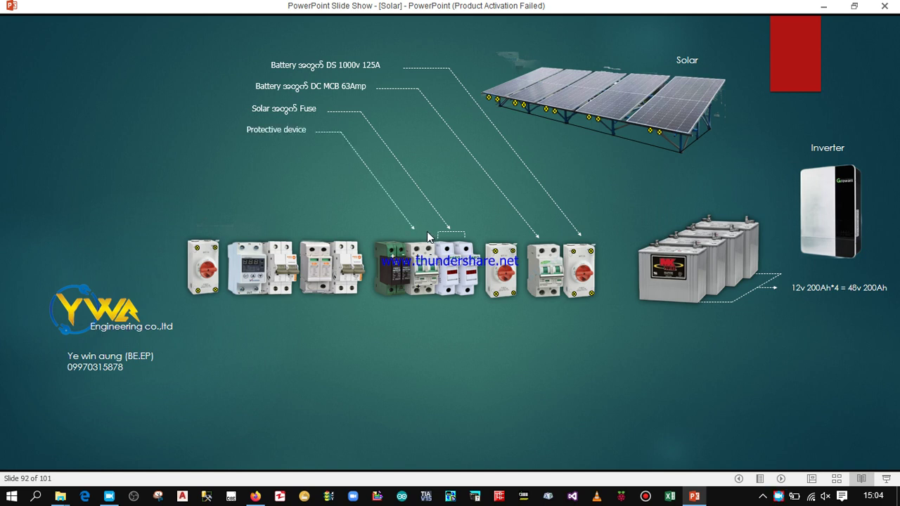
click(427, 231)
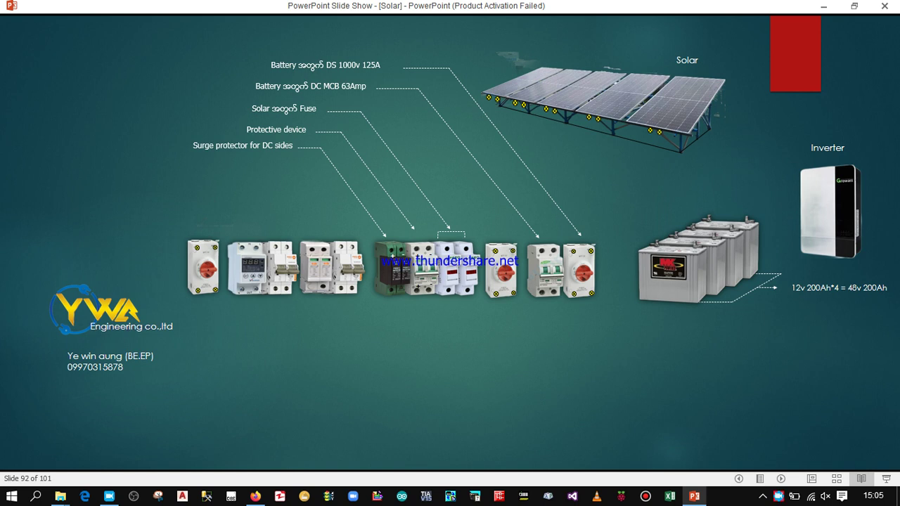
key(Right)
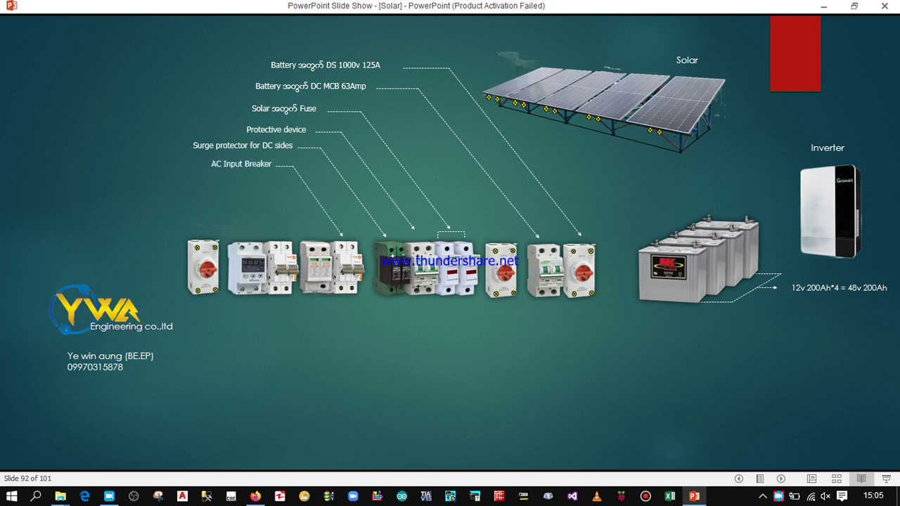
Step: Reveal the AC Surge protector callout
key(Right)
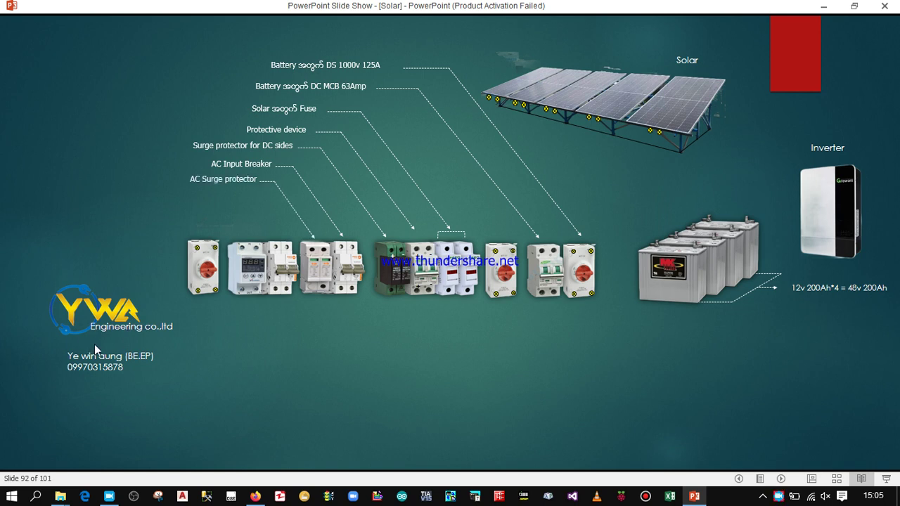